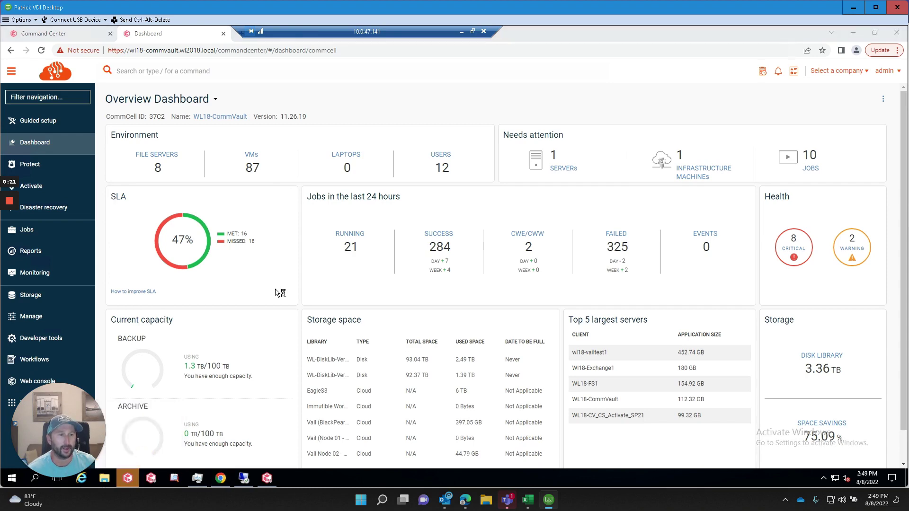
Step: Check that WL18-SQL1's default subclient has table-level restore optimization enabled, then cancel unchanged
left_click(139, 439)
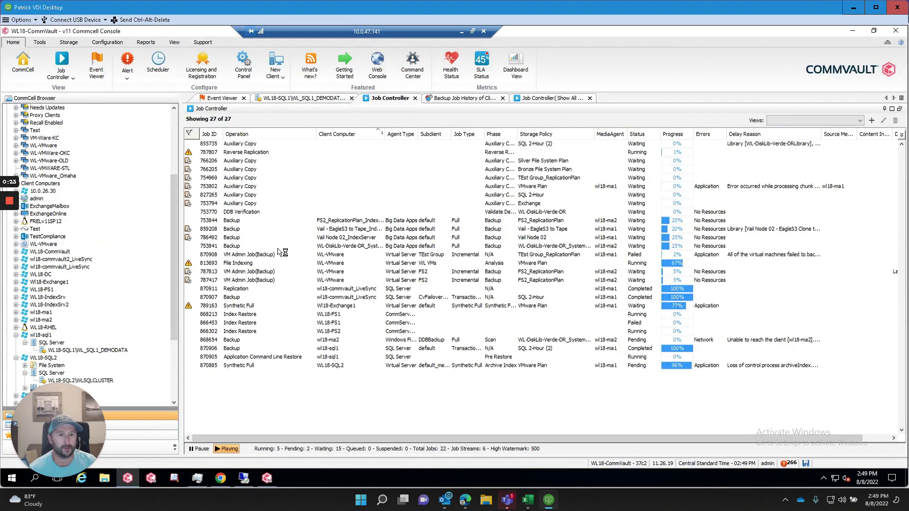
double_click(60, 350)
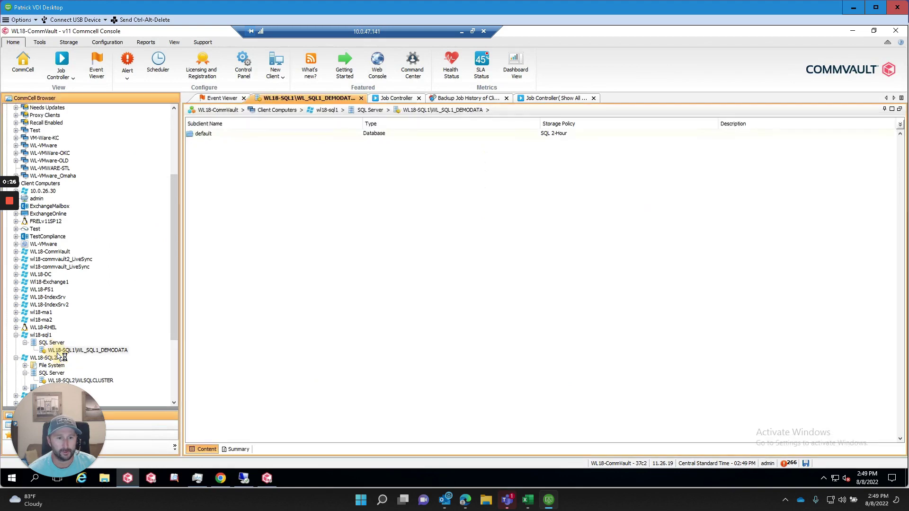
right_click(206, 135)
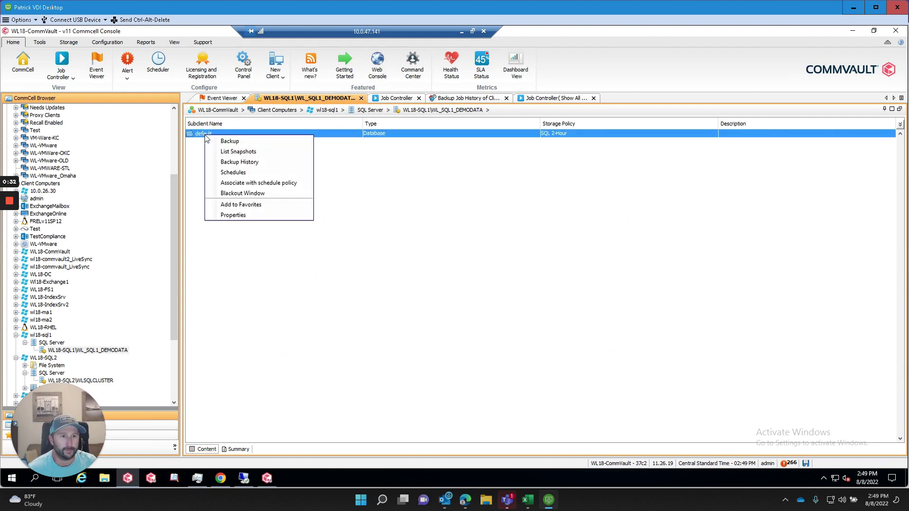
left_click(241, 216)
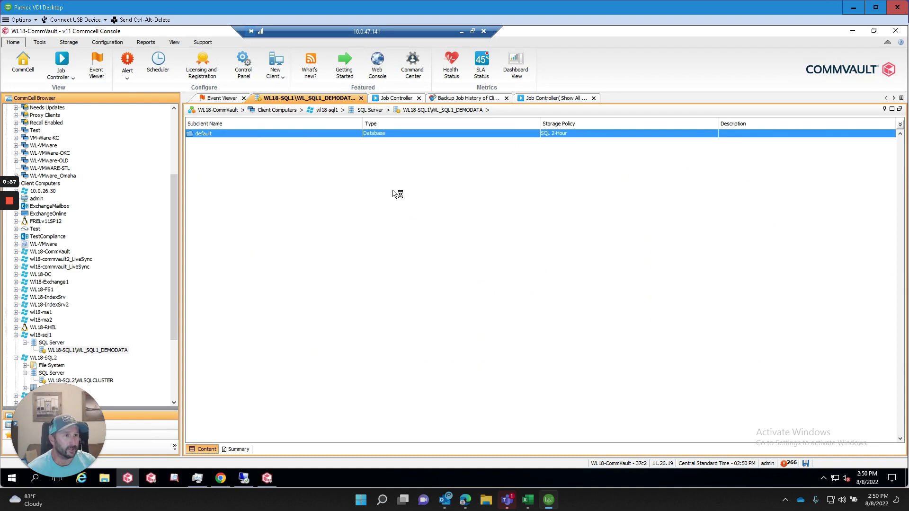
left_click(479, 113)
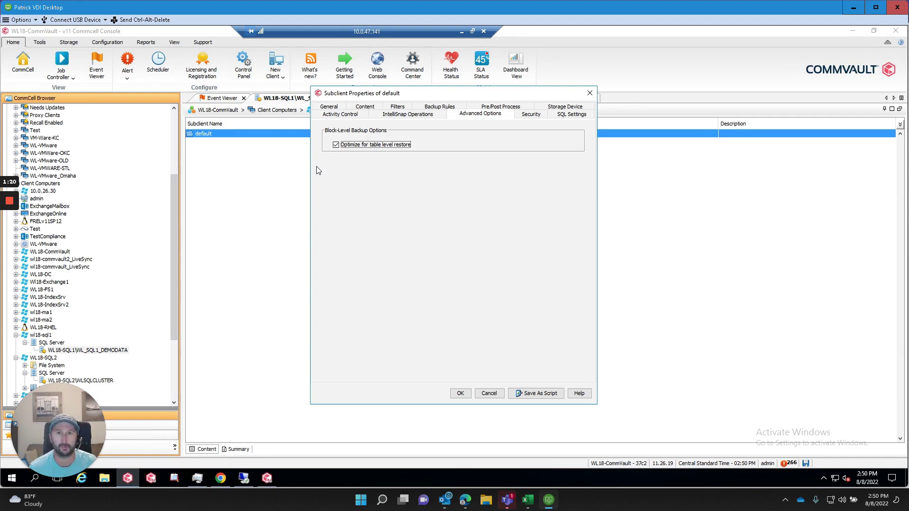
left_click(489, 393)
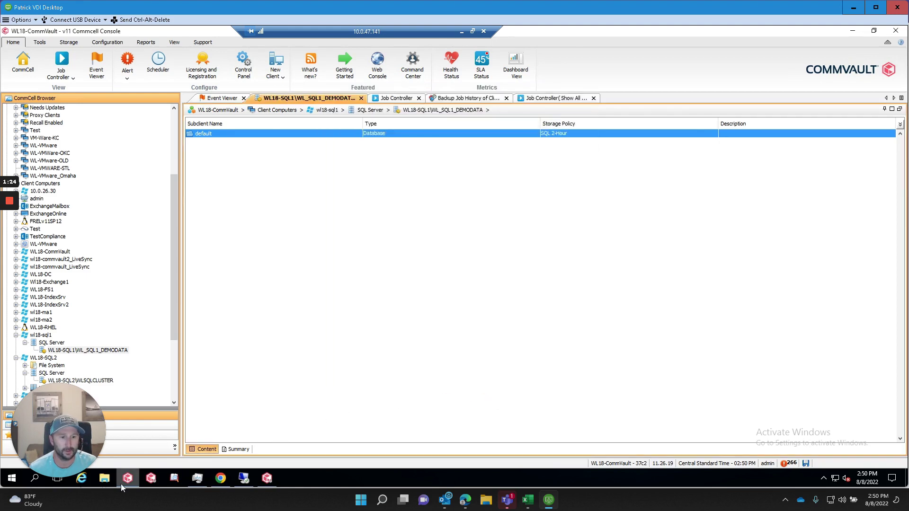
Step: Go to Protect > Databases and open the EmployeeCaseStudy database details
left_click(222, 478)
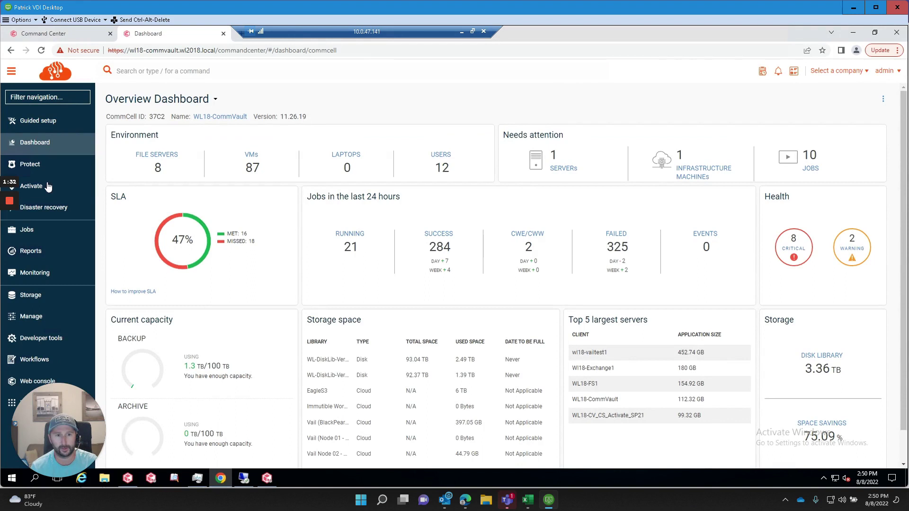
left_click(30, 164)
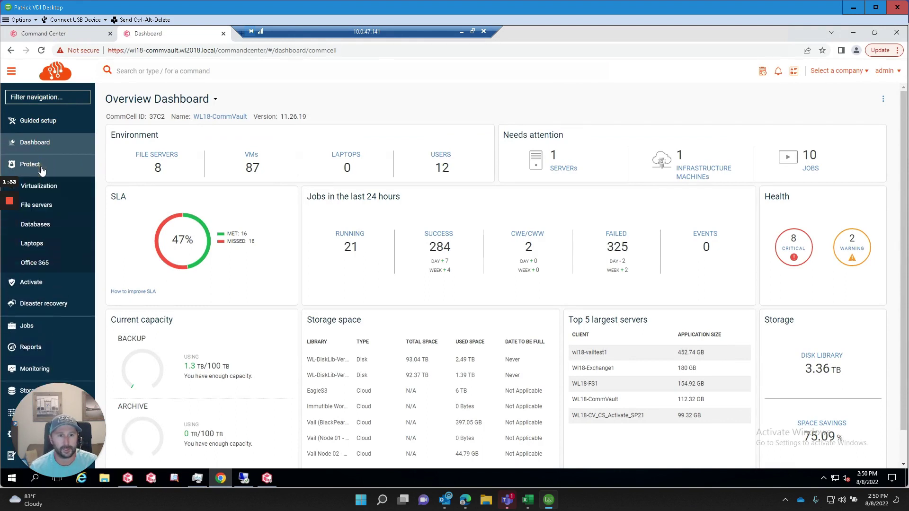
left_click(36, 225)
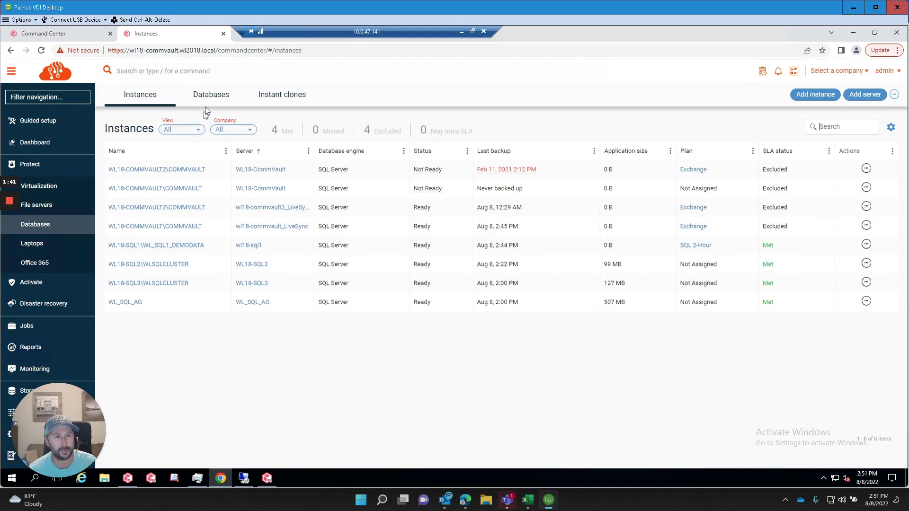
left_click(210, 94)
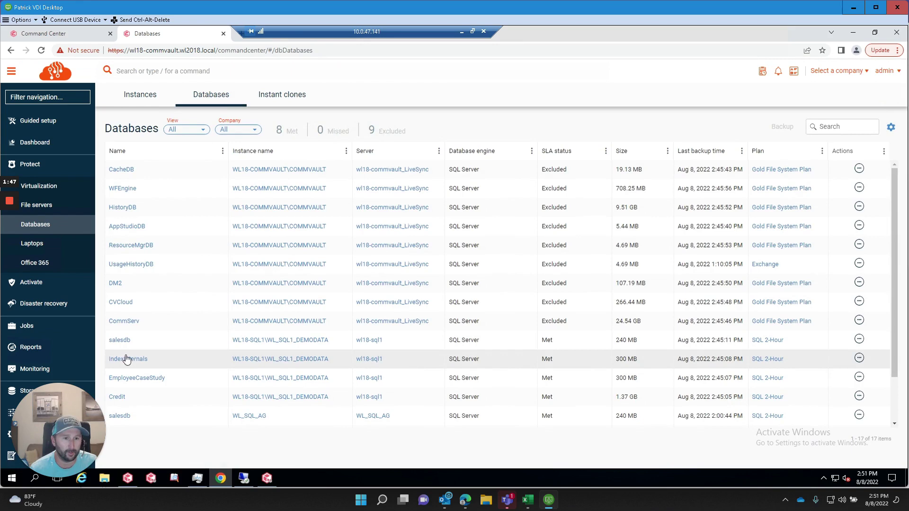
left_click(143, 380)
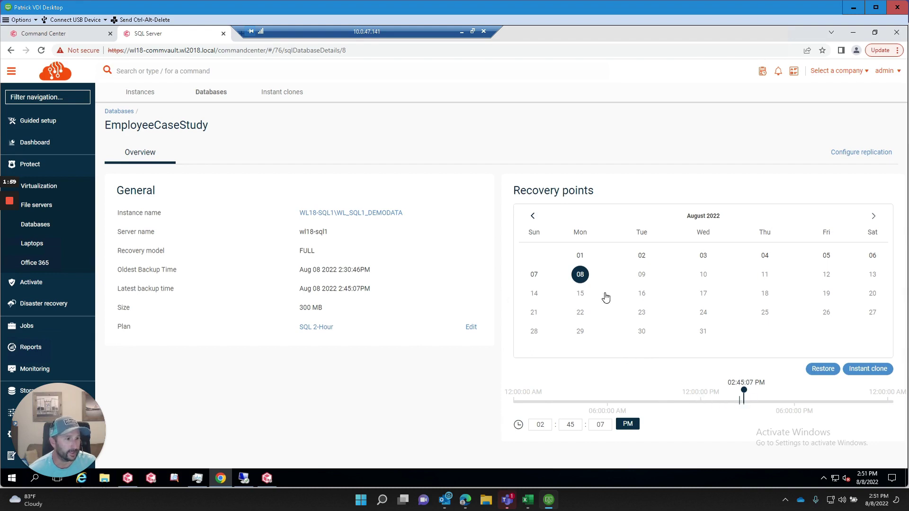
Step: Instant-clone EmployeeCaseStudy to WL18-COMMVAULT\COMMVAULT on wl18-commvault as EmployeeCaseStudy-Clone, deleted after 1 day
left_click(866, 368)
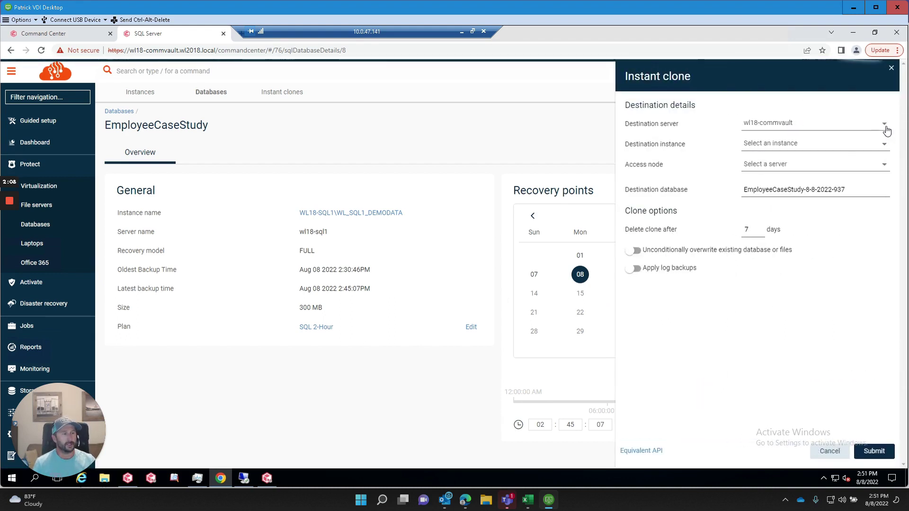
left_click(854, 146)
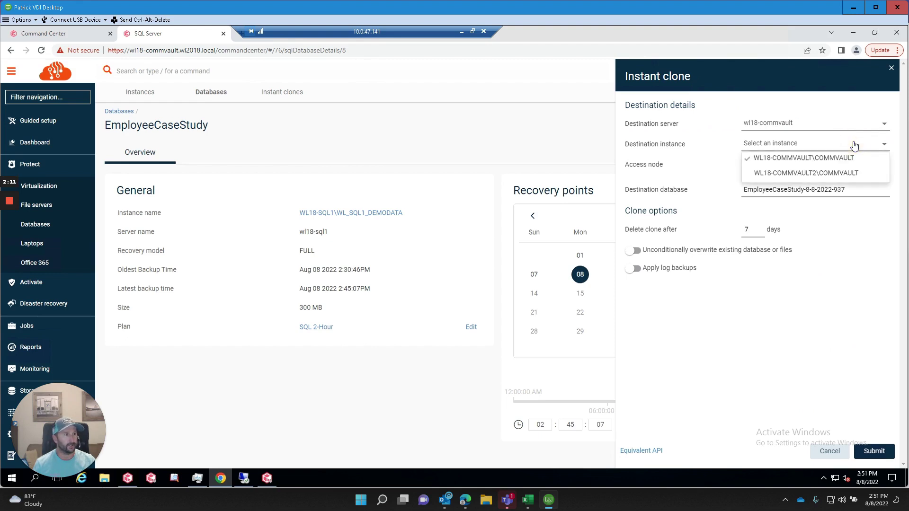
left_click(836, 160)
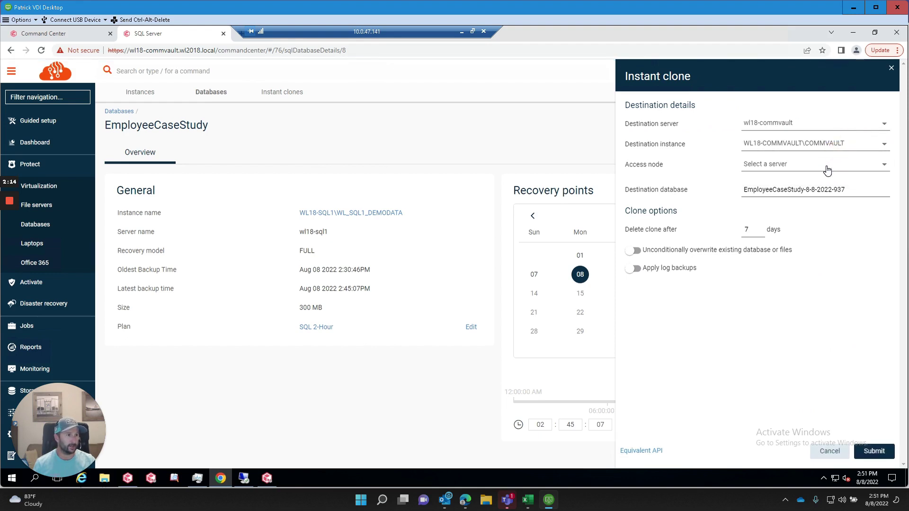
left_click(823, 165)
left_click(806, 177)
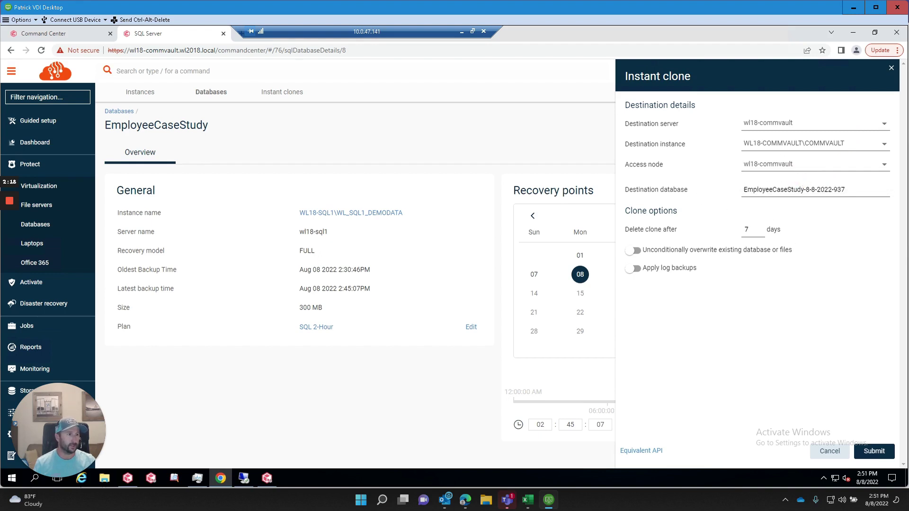
left_click(859, 189)
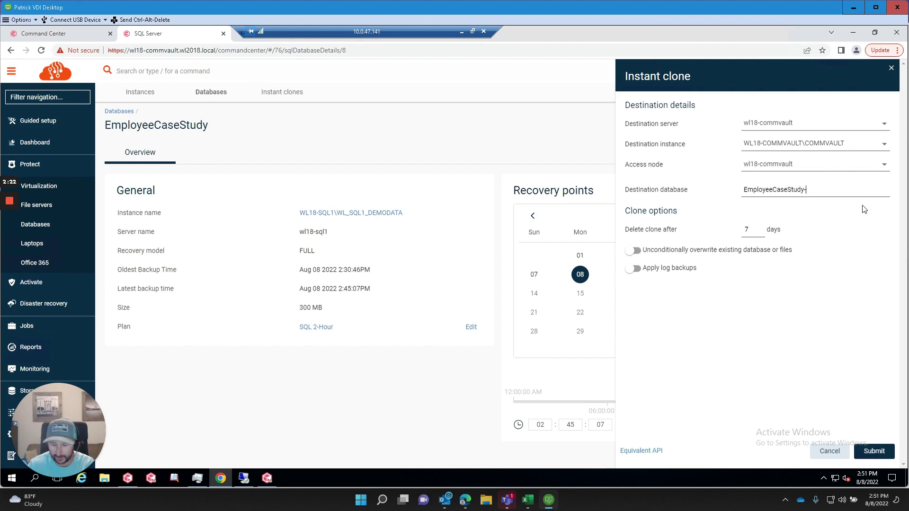
type("Clone")
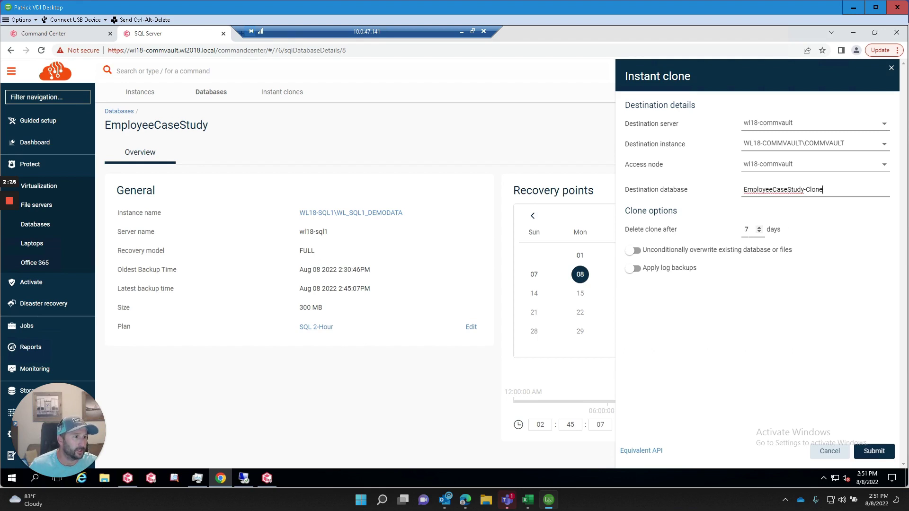
left_click(747, 228)
type("1")
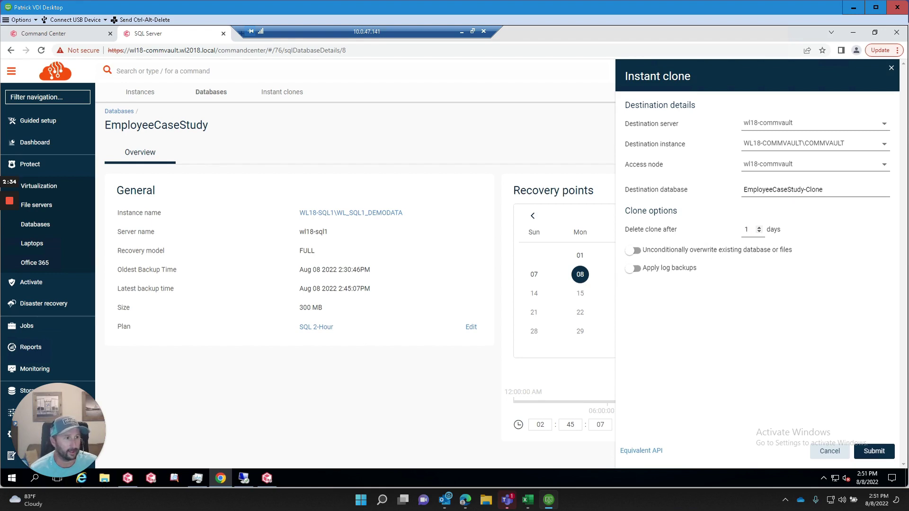
left_click(875, 451)
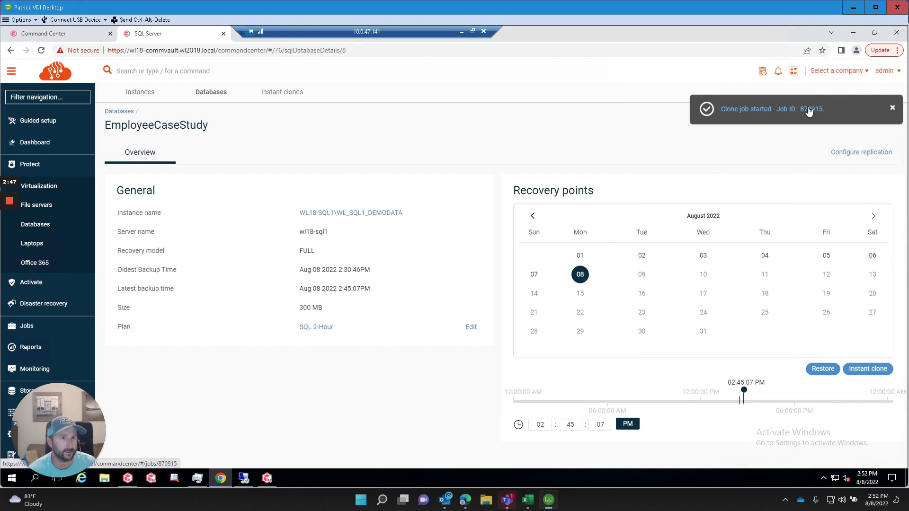
Step: Open job 870915 from the 'Clone job started' notification
left_click(808, 110)
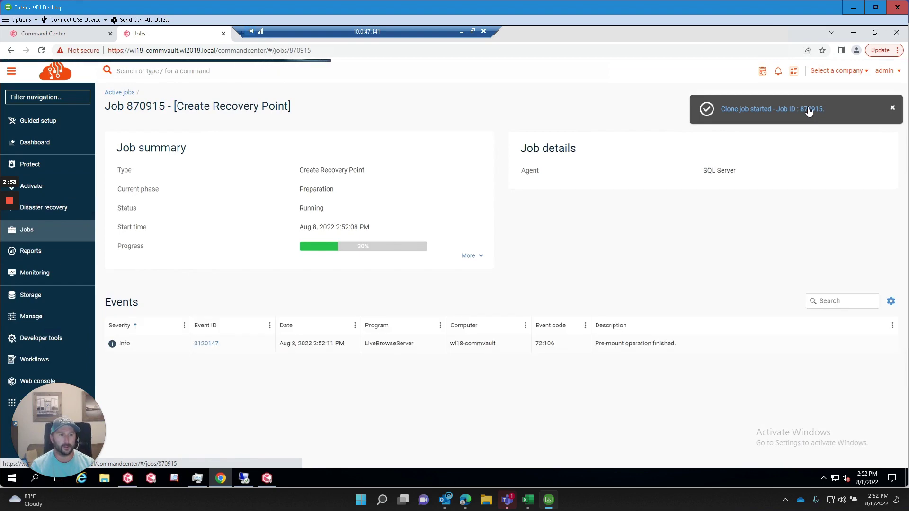
Step: Inspect jobs 870915 and 870905 in the CommCell Console Job Controller, then return to Command Center
left_click(465, 498)
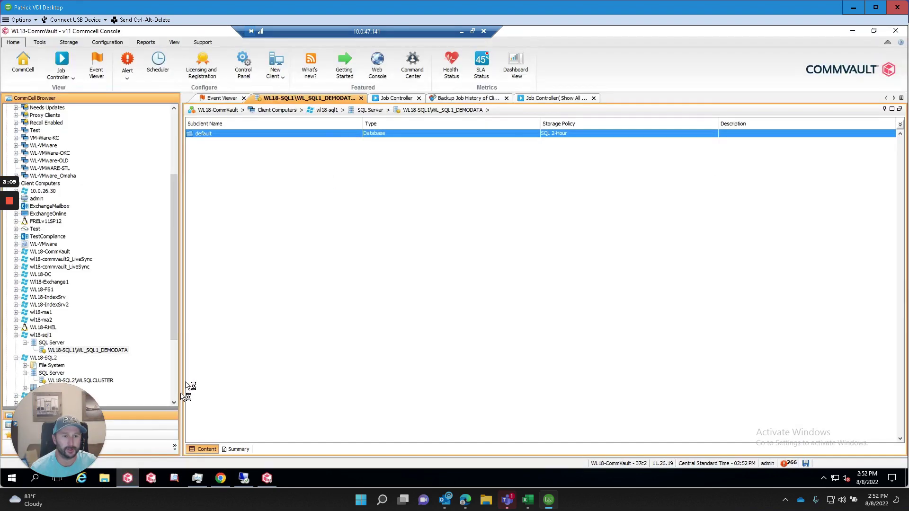
left_click(390, 98)
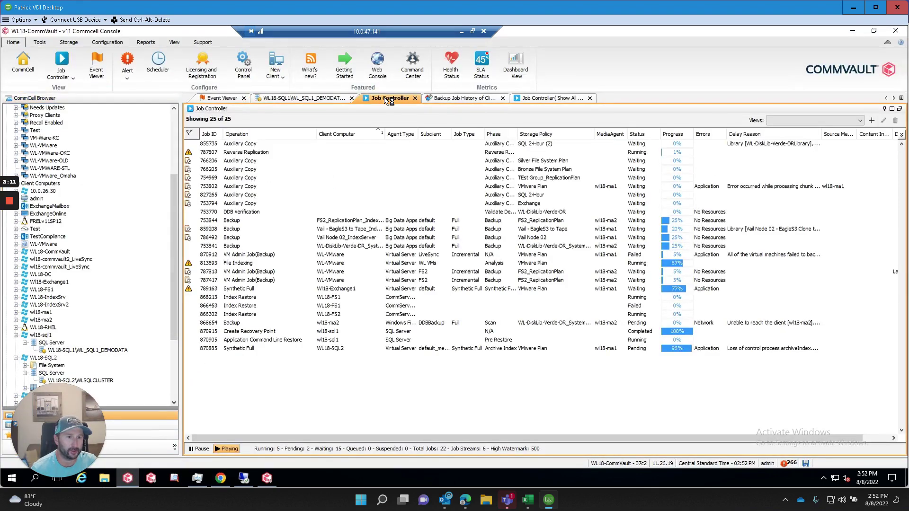
left_click(341, 342)
left_click(327, 332)
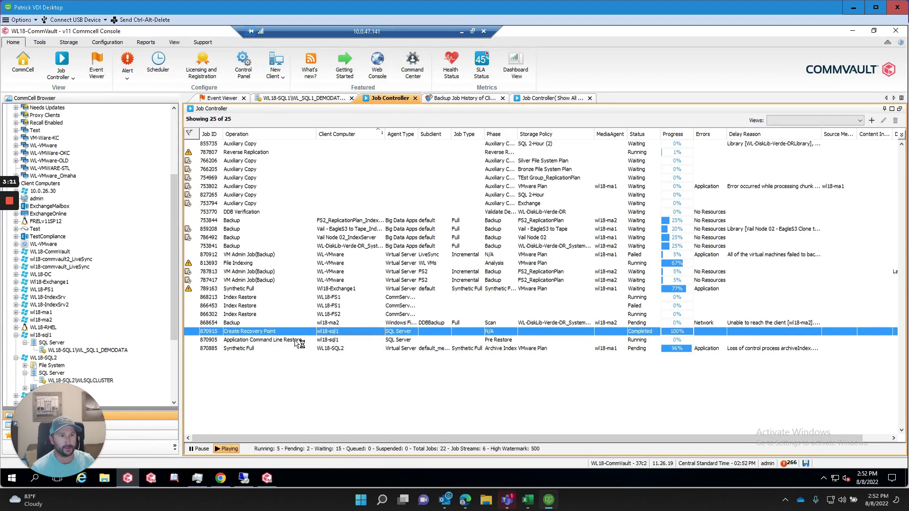
left_click(300, 342)
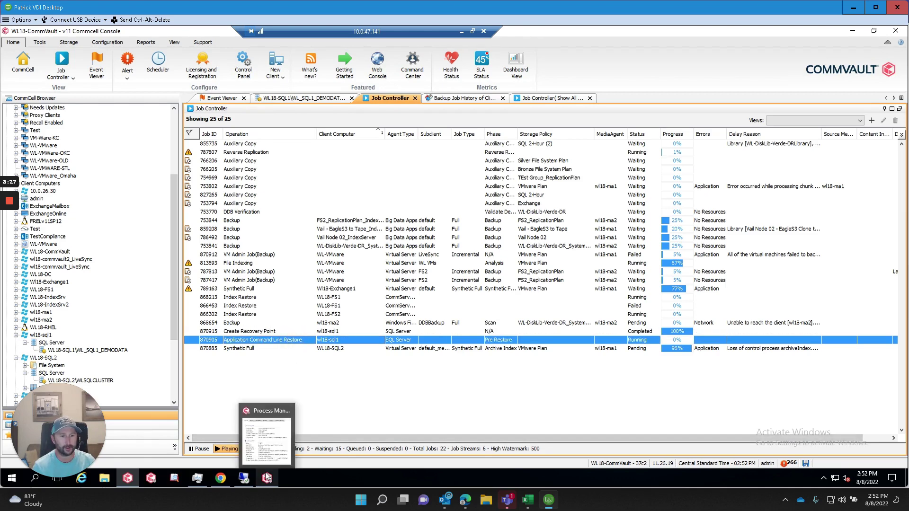
left_click(130, 478)
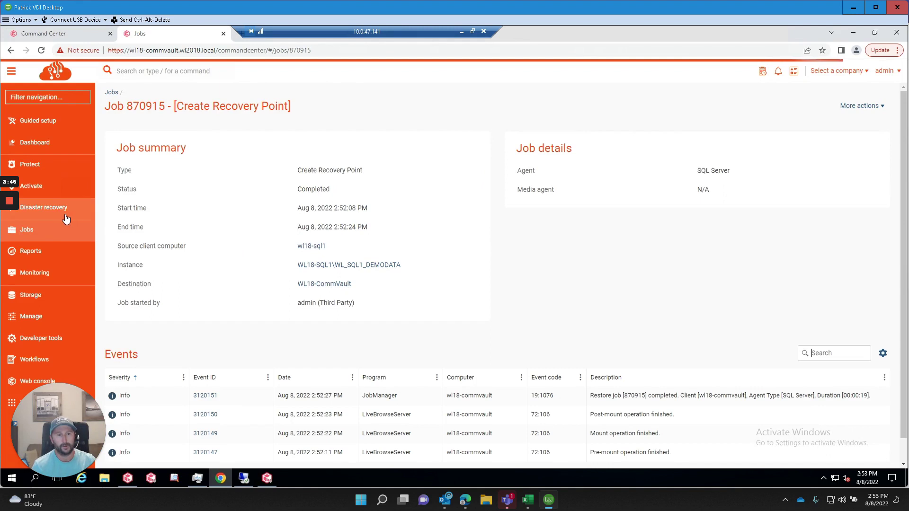
Step: Open the Instant clones list under Protect > Databases and the details of clone 870915
left_click(52, 166)
left_click(36, 224)
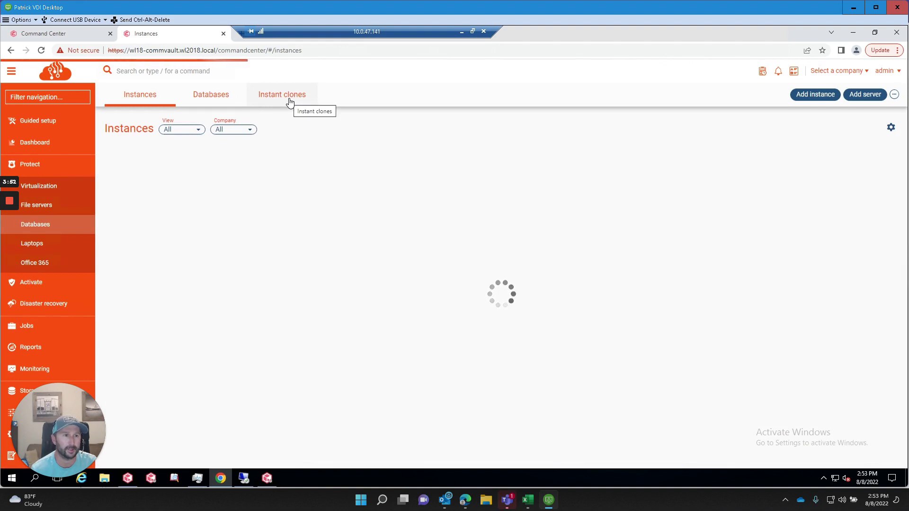
left_click(290, 99)
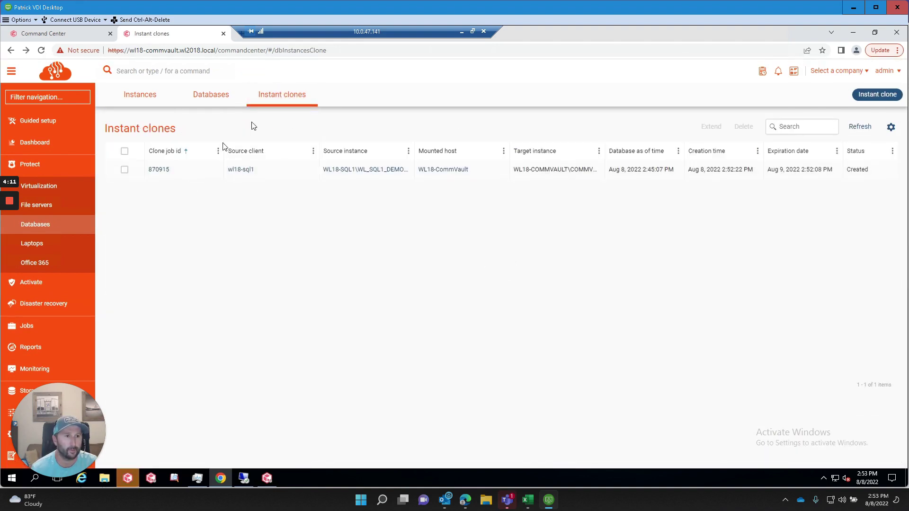
left_click(159, 169)
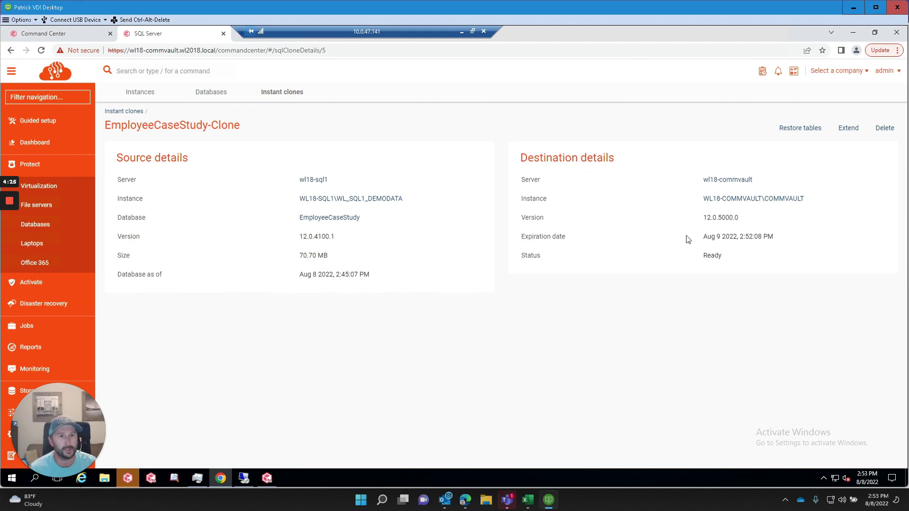
right_click(689, 135)
Step: Select the clone's [dbo].[Employee] table for restore
key("Escape")
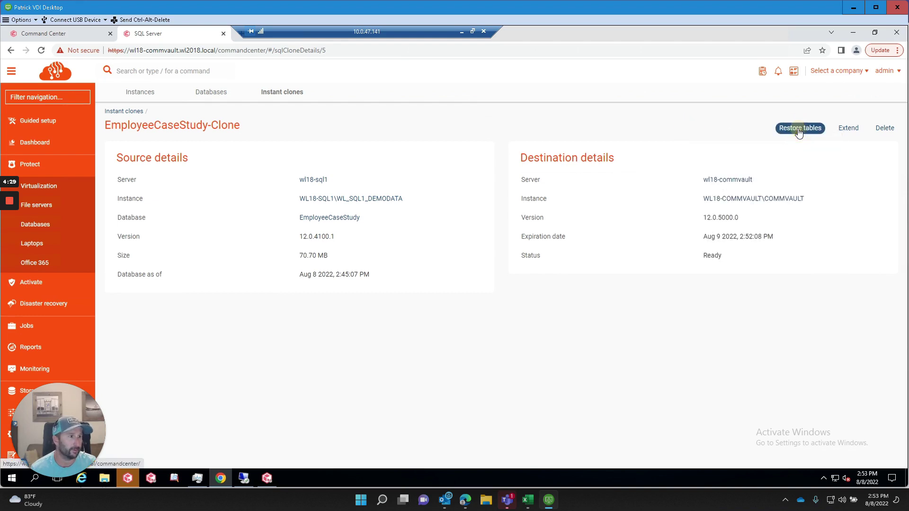
left_click(799, 130)
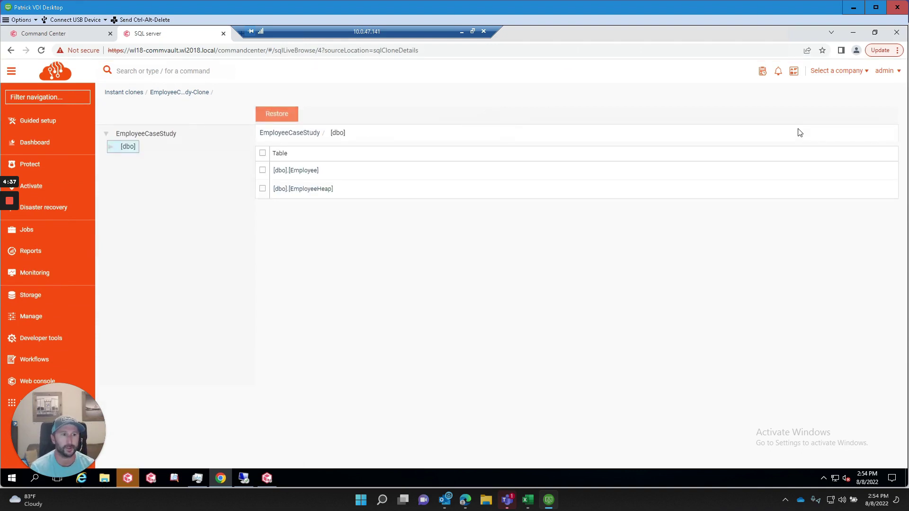
left_click(263, 171)
left_click(277, 113)
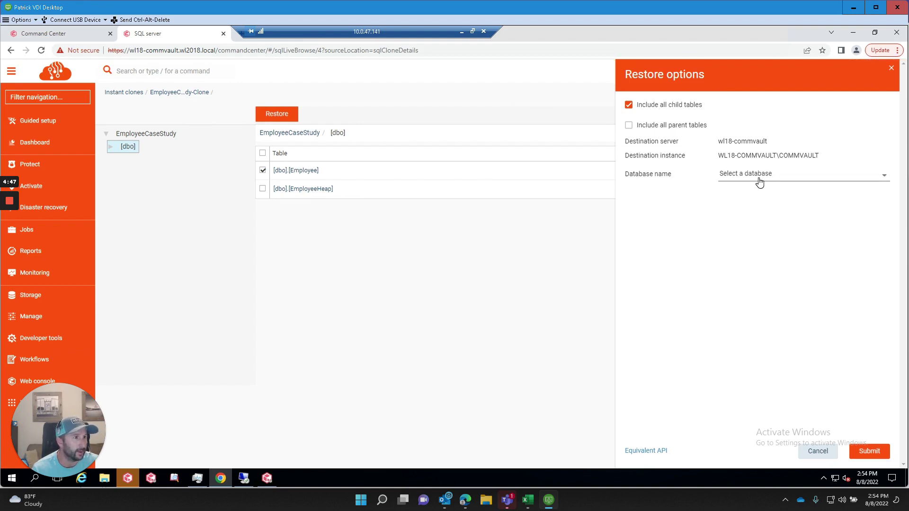
Step: Restore the table into EmployeeCaseStudy-Clone and view the resulting restore job 870916
left_click(758, 176)
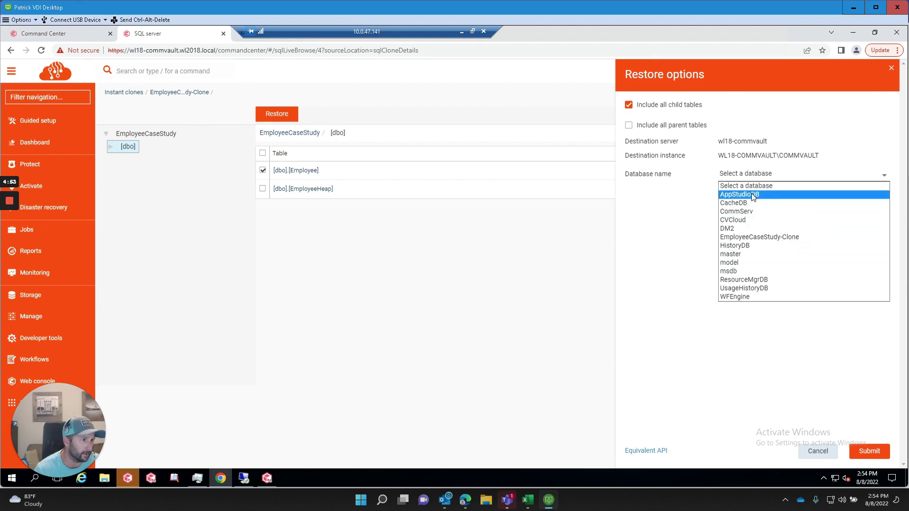
left_click(758, 238)
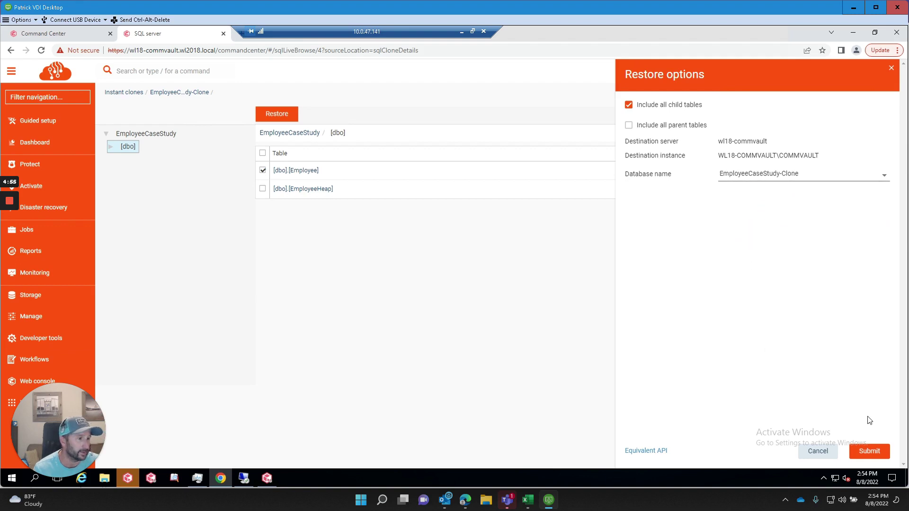
left_click(870, 451)
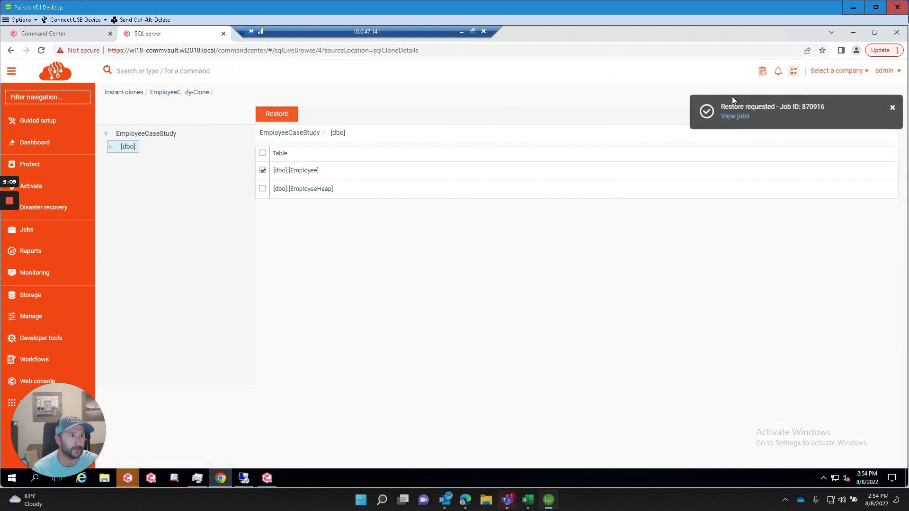
left_click(734, 116)
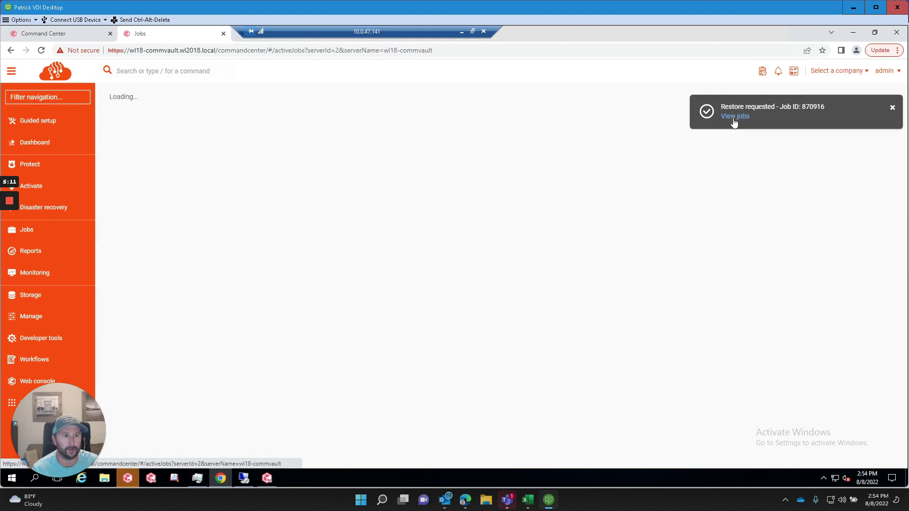